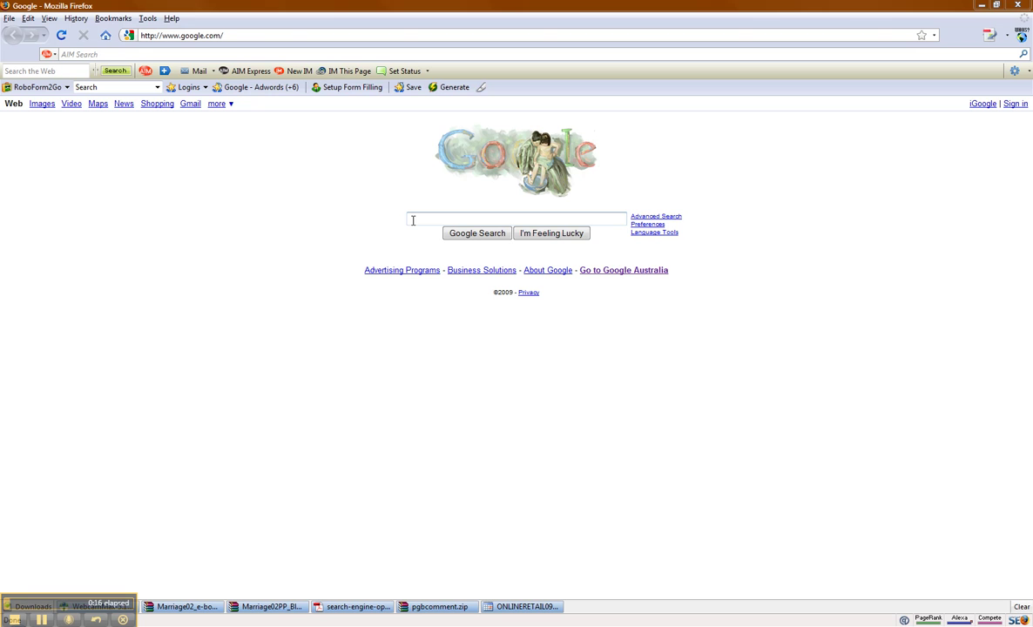
Step: Enter 'dog training' into the Google homepage search box
{"action": "left_click", "coordinate": [413, 220]}
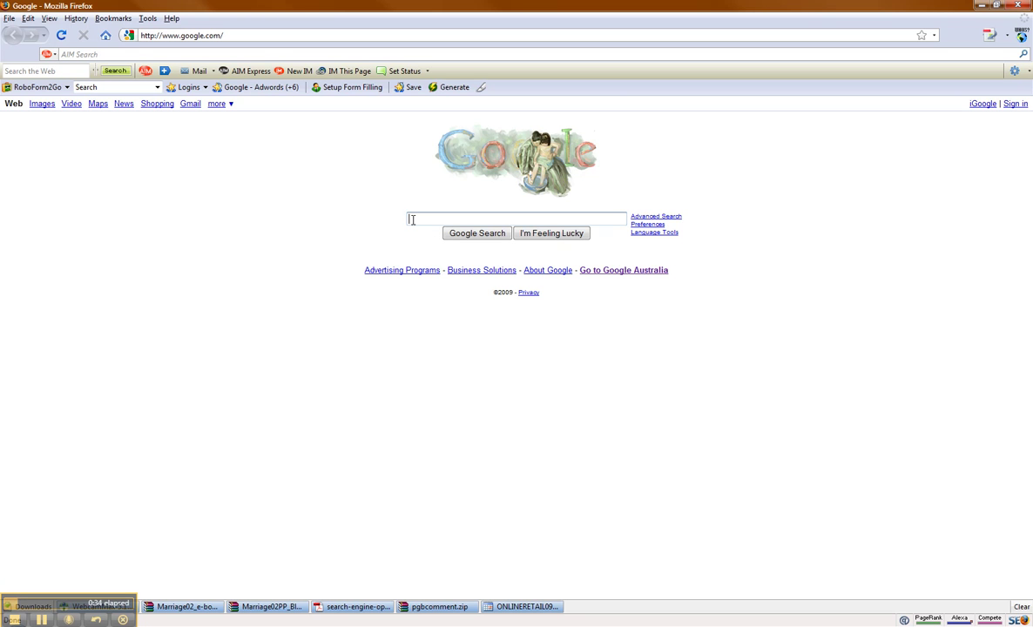
{"action": "type", "text": "g training"}
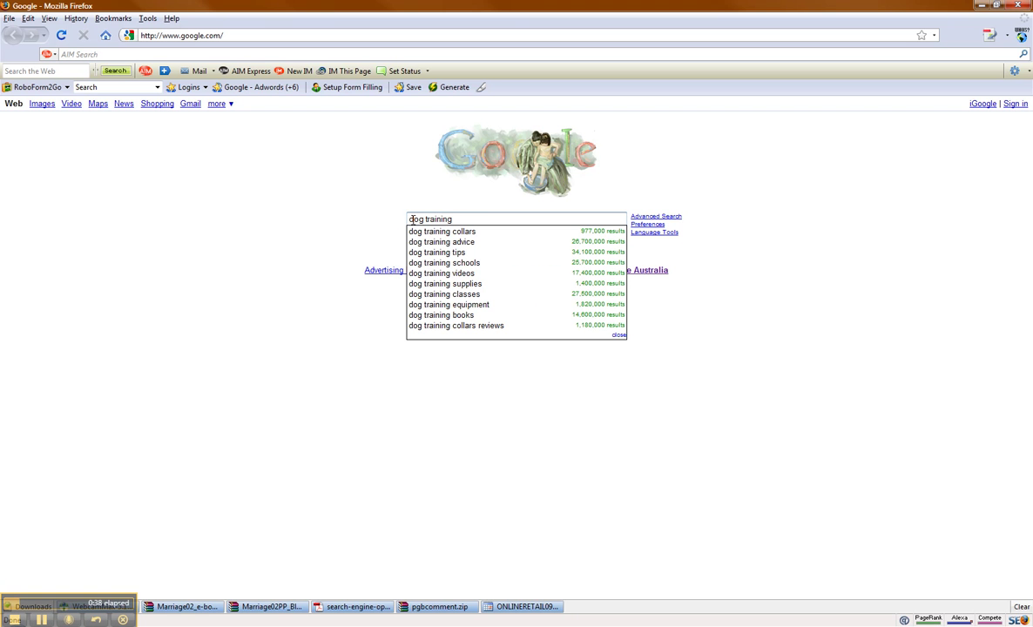
Step: Submit the 'dog training' search, reveal the extra search options, and select the query text
{"action": "key", "text": "Return"}
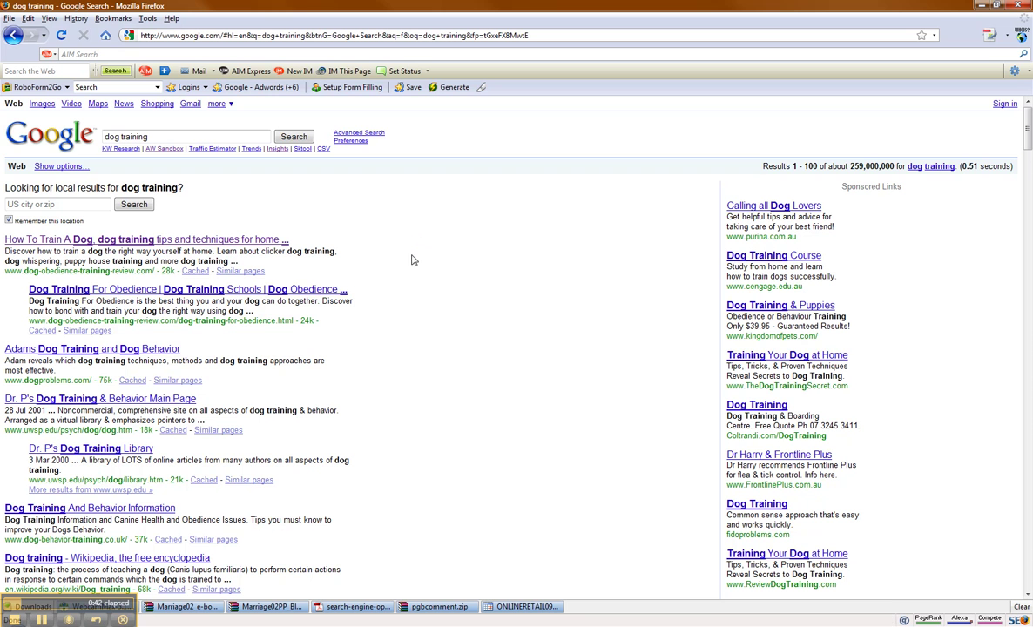
{"action": "left_click", "coordinate": [61, 167]}
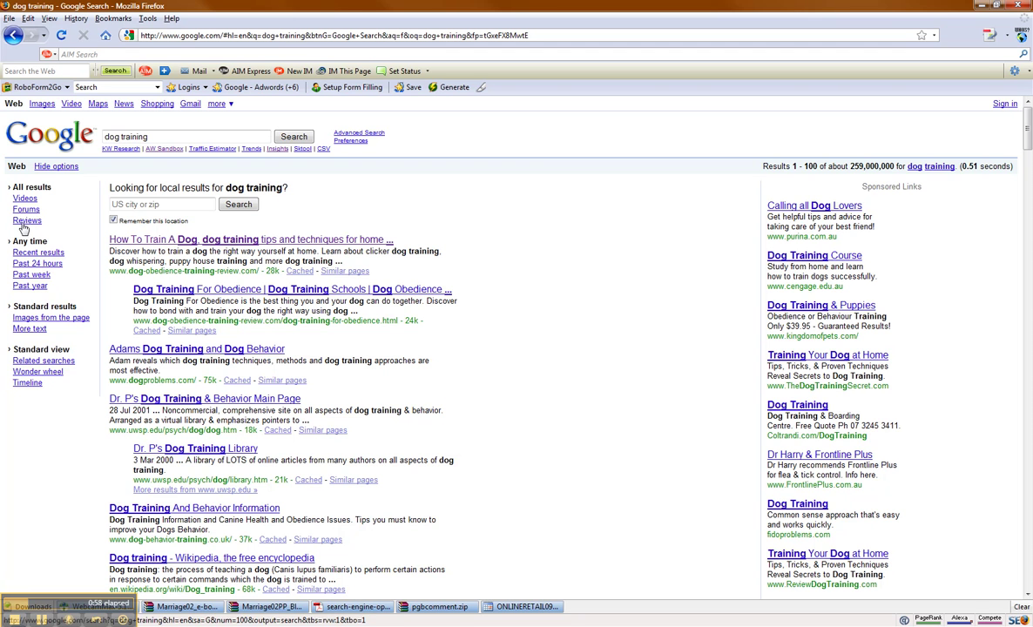
{"action": "left_click_drag", "start_coordinate": [148, 136], "coordinate": [70, 130]}
Step: Search 'sit stay fetch', browse its roughly 117,000 review results, then go back to all results
{"action": "type", "text": "sit stay fetch"}
{"action": "key", "text": "Return"}
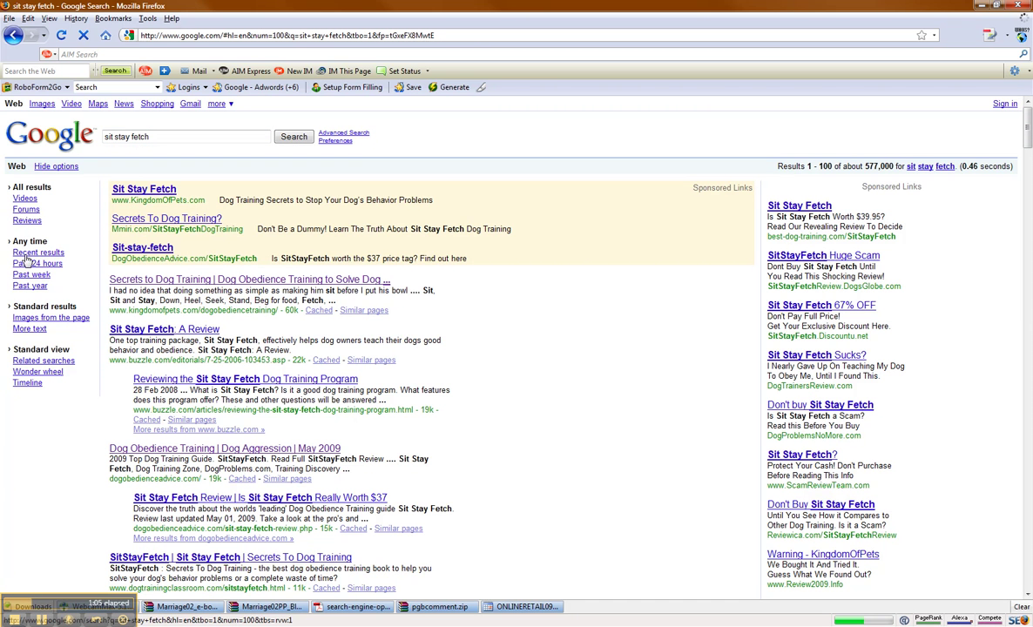
{"action": "left_click", "coordinate": [27, 221]}
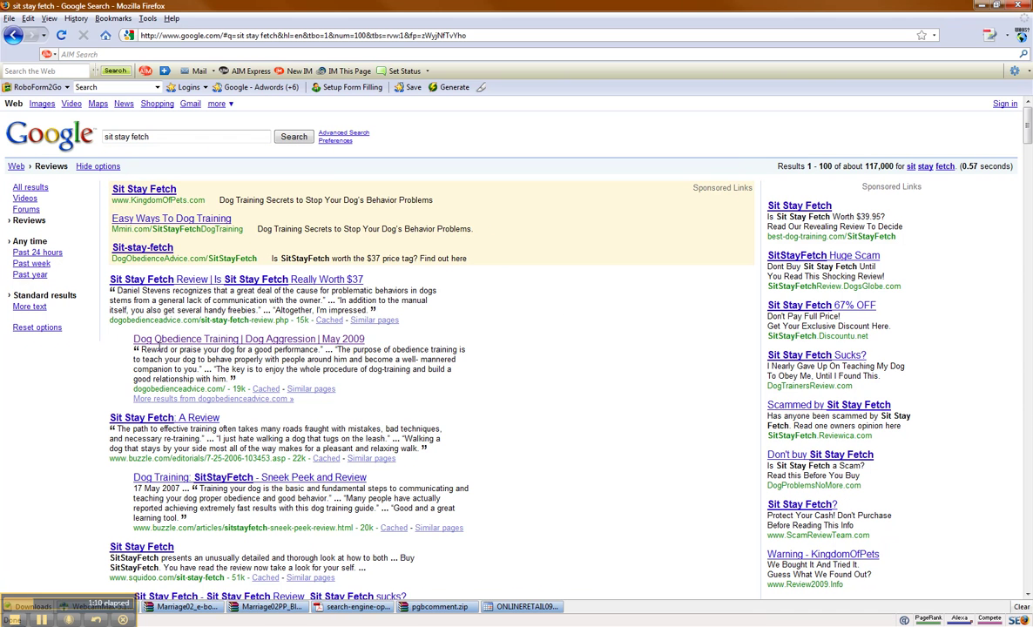
{"action": "scroll", "coordinate": [148, 446], "scroll_direction": "down", "scroll_amount": 7}
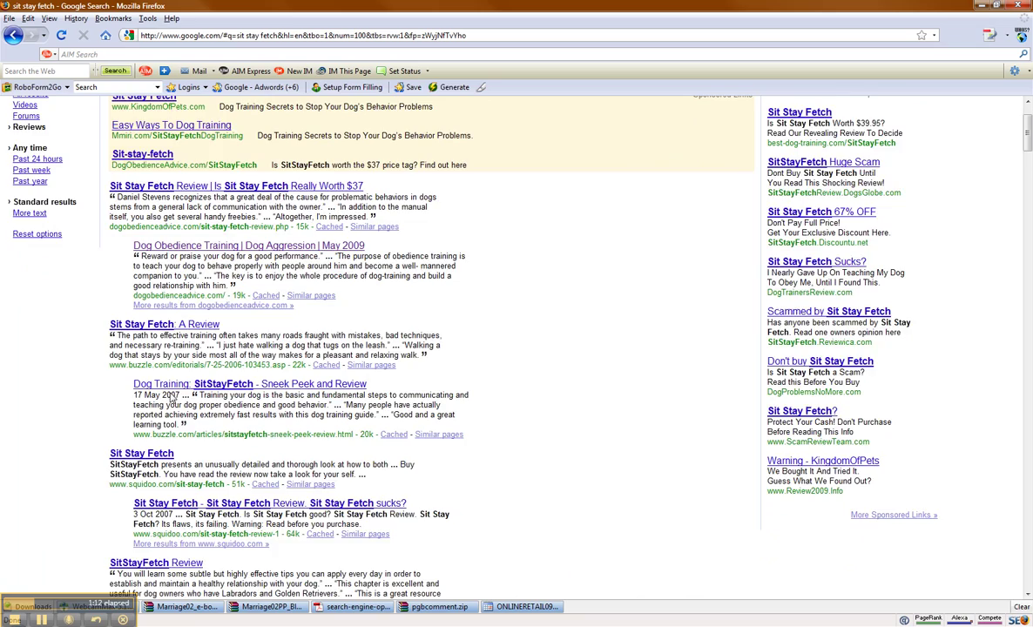
{"action": "scroll", "coordinate": [158, 359], "scroll_direction": "down", "scroll_amount": 7}
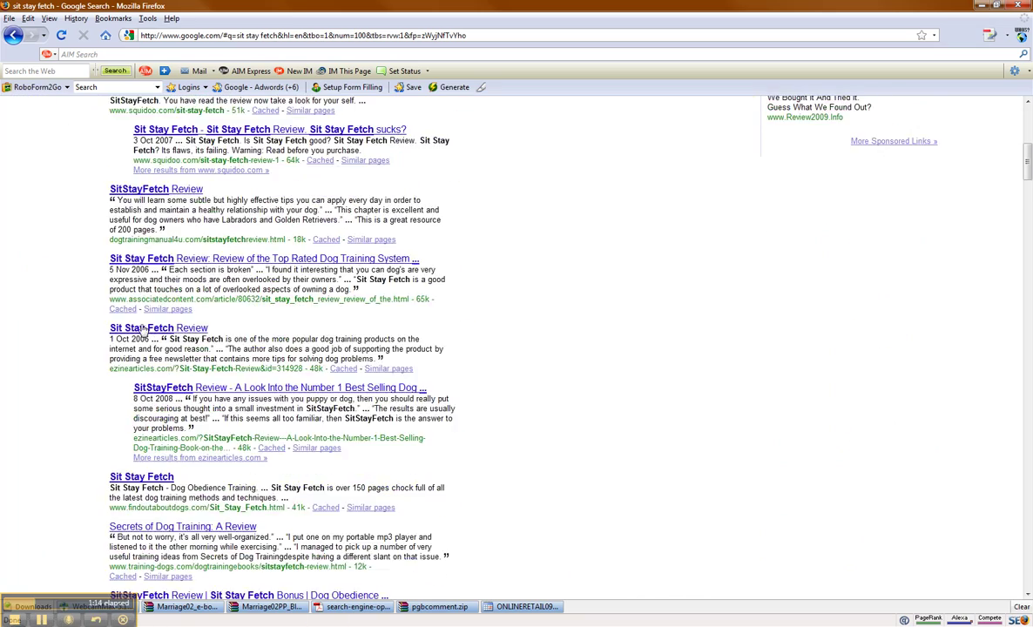
{"action": "scroll", "coordinate": [166, 365], "scroll_direction": "down", "scroll_amount": 3}
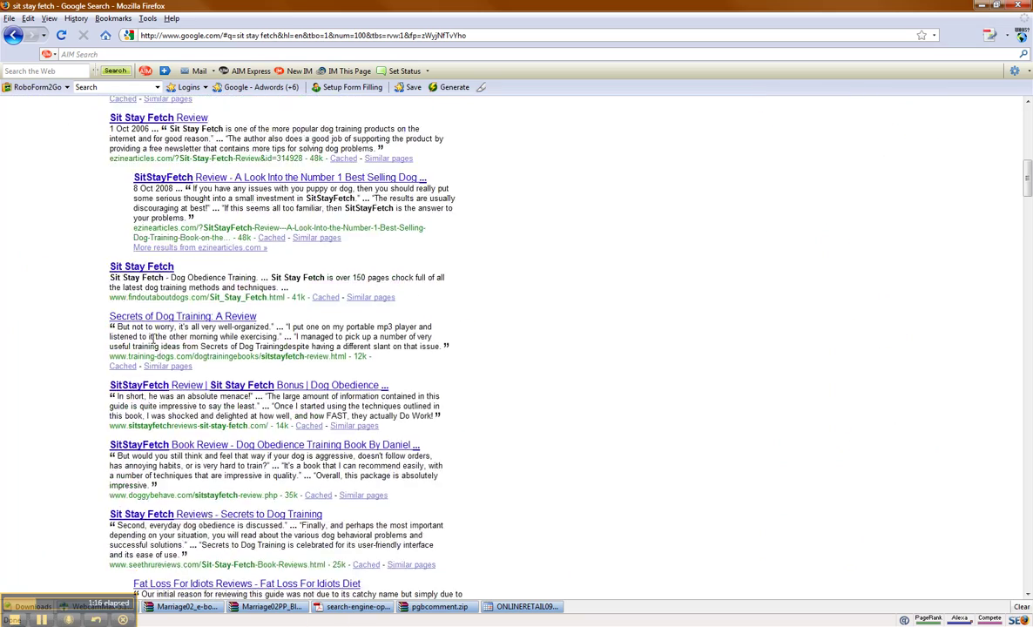
{"action": "scroll", "coordinate": [158, 340], "scroll_direction": "up", "scroll_amount": 6}
{"action": "scroll", "coordinate": [158, 339], "scroll_direction": "up", "scroll_amount": 10}
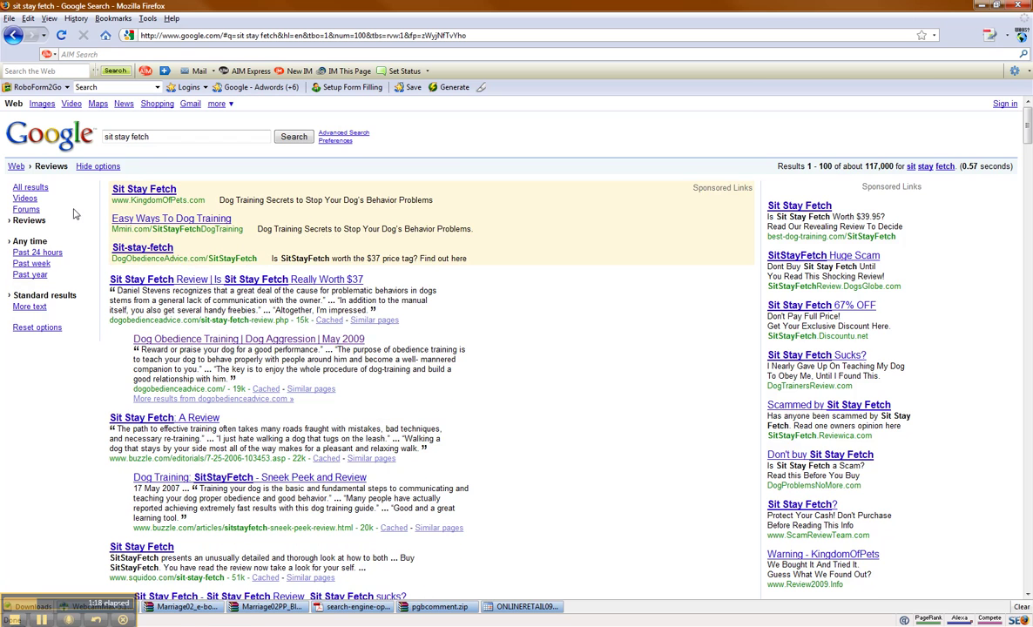
{"action": "left_click", "coordinate": [29, 187]}
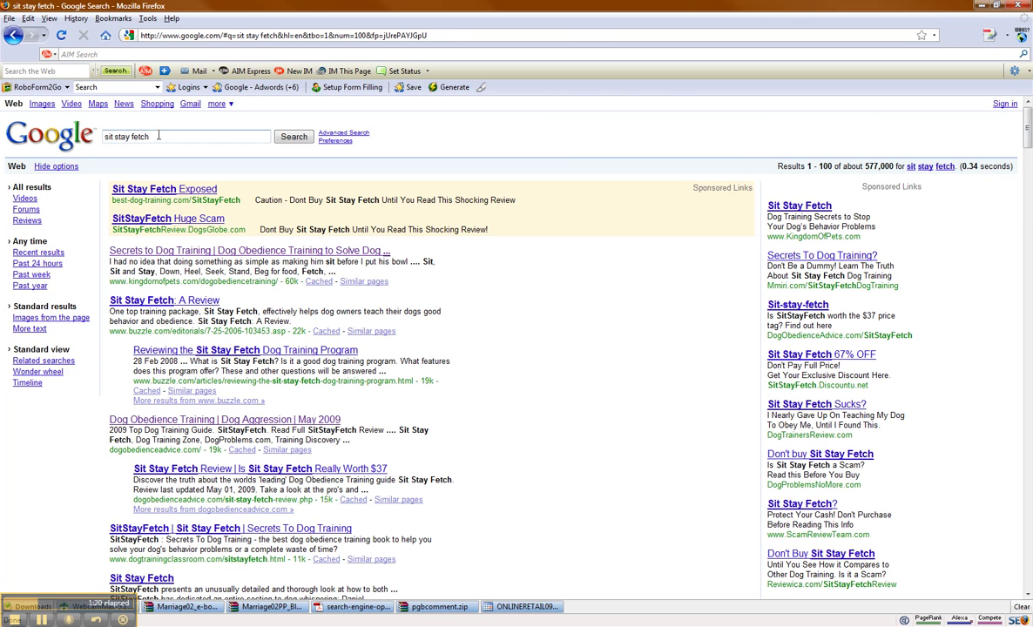
Step: Re-run the 'dog training' search, getting about 259,000,000 results
{"action": "type", "text": "dog trai"}
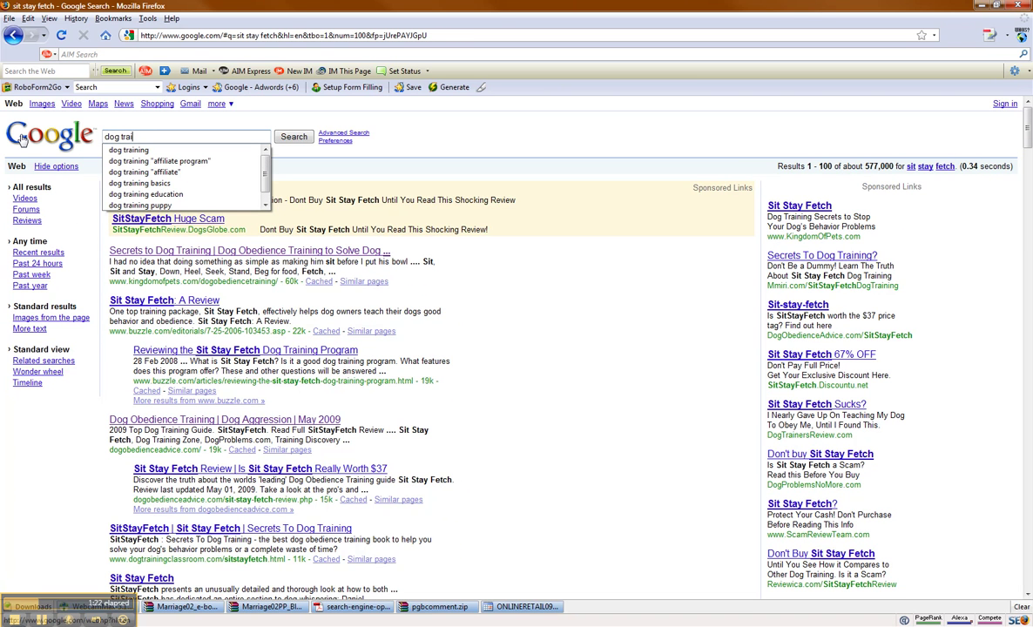
{"action": "type", "text": "ning"}
{"action": "key", "text": "Return"}
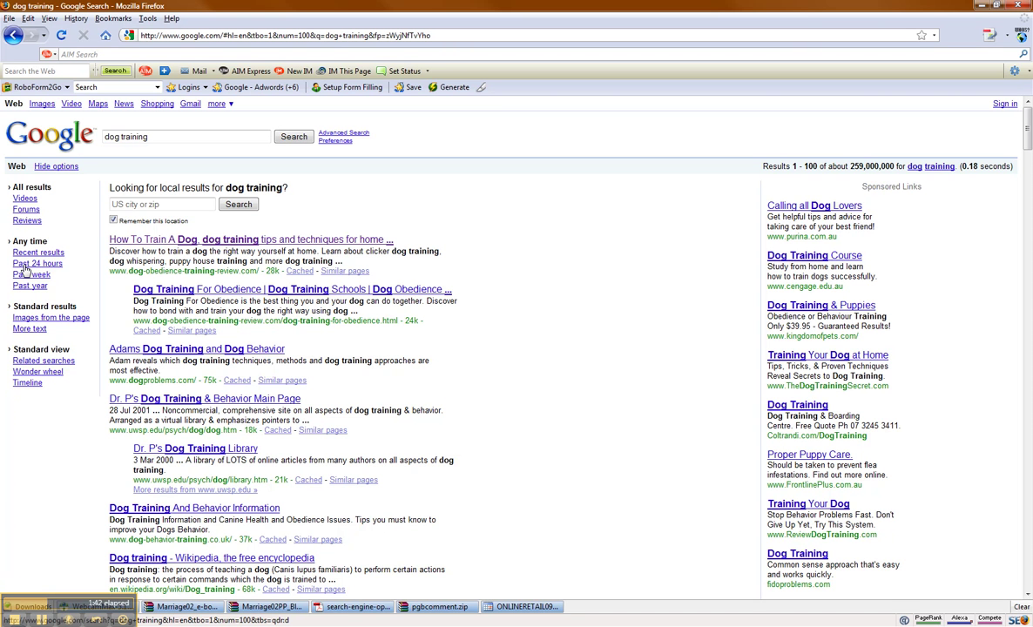
Step: Open dog training in the Wonder Wheel and drill through 'dog training collars' and 'dog choke collars'
{"action": "left_click", "coordinate": [38, 372]}
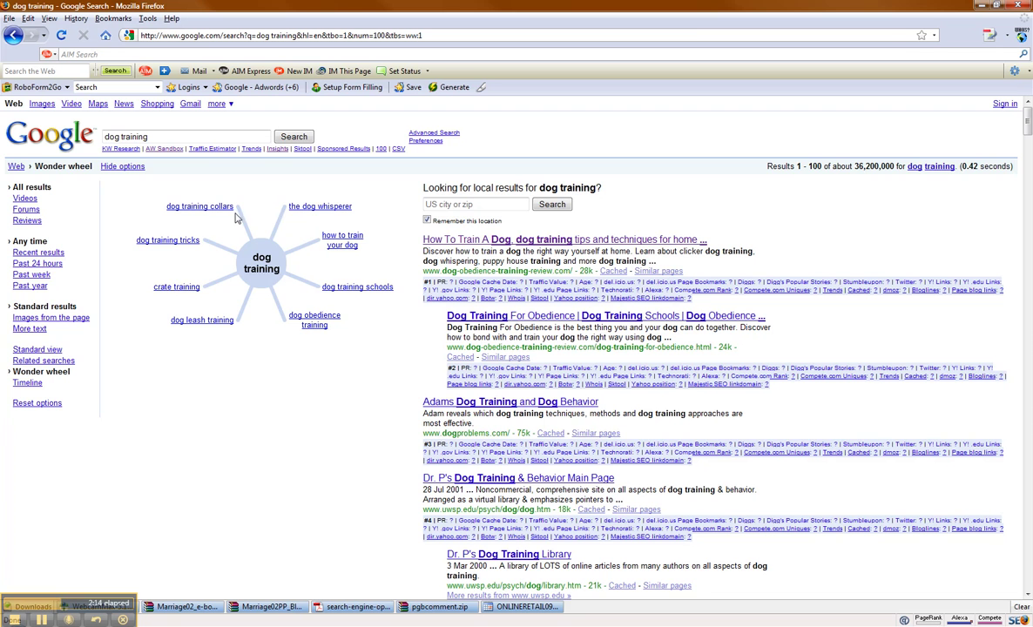
{"action": "left_click", "coordinate": [198, 208]}
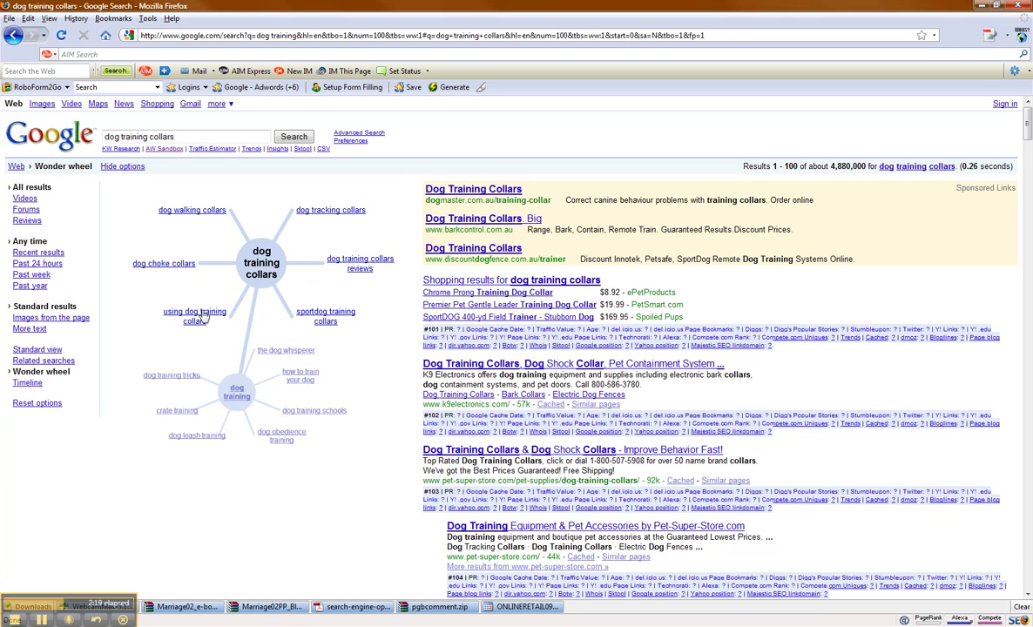
{"action": "left_click", "coordinate": [139, 263]}
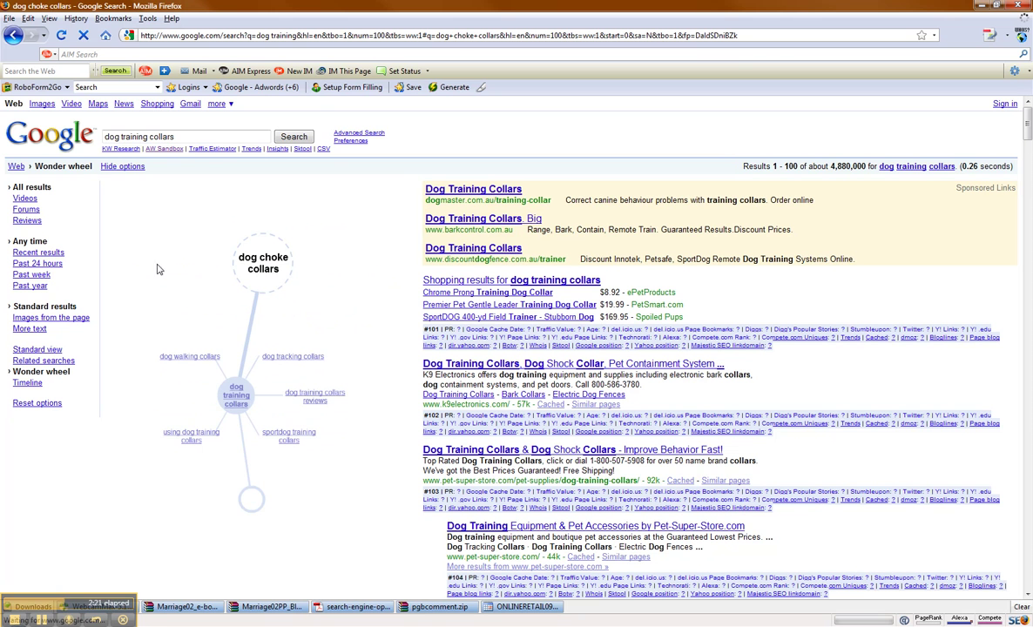
{"action": "left_click", "coordinate": [238, 393]}
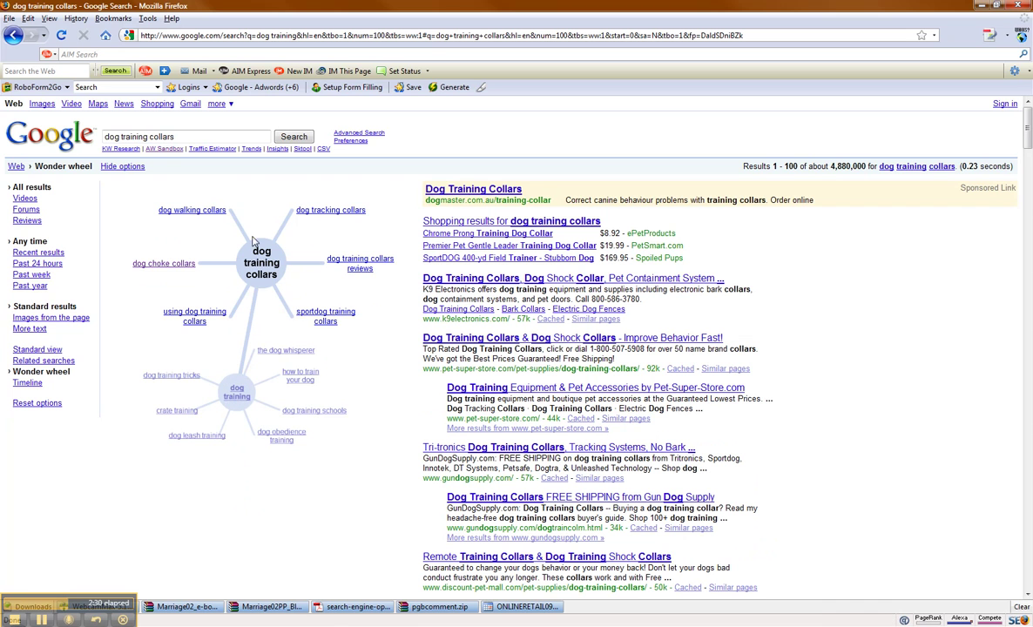
Step: From the related searches for dog training collars, search 'innotek' and view its Wonder Wheel
{"action": "left_click", "coordinate": [45, 360]}
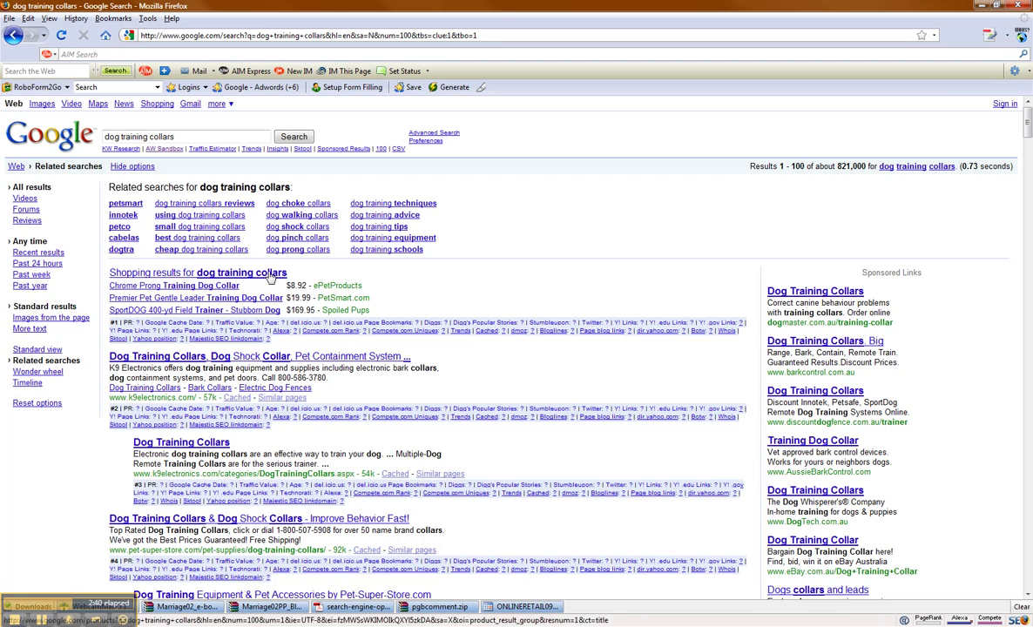
{"action": "left_click", "coordinate": [122, 215]}
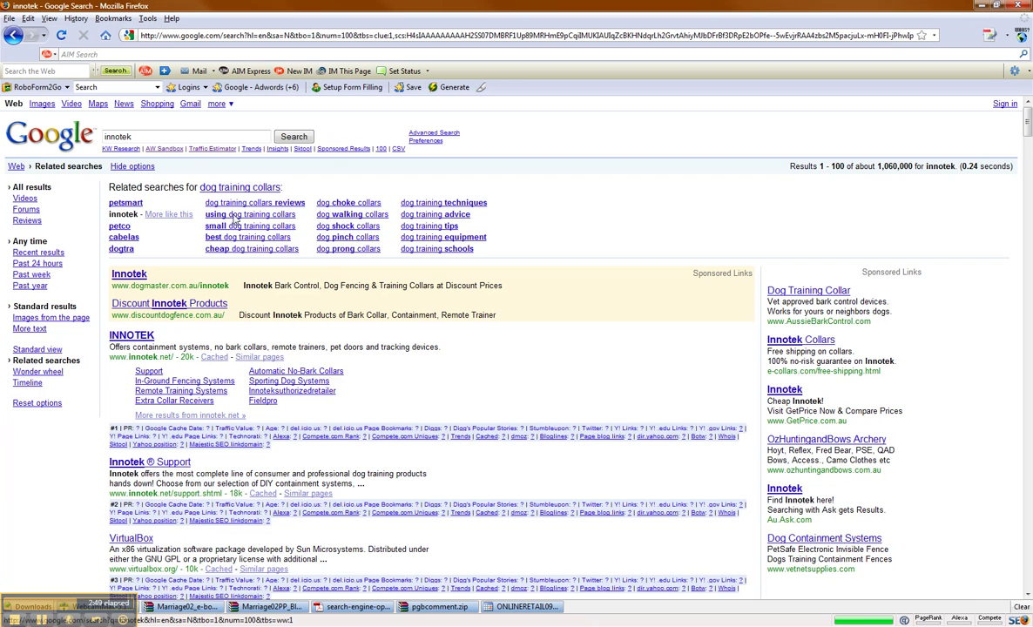
{"action": "left_click", "coordinate": [28, 371]}
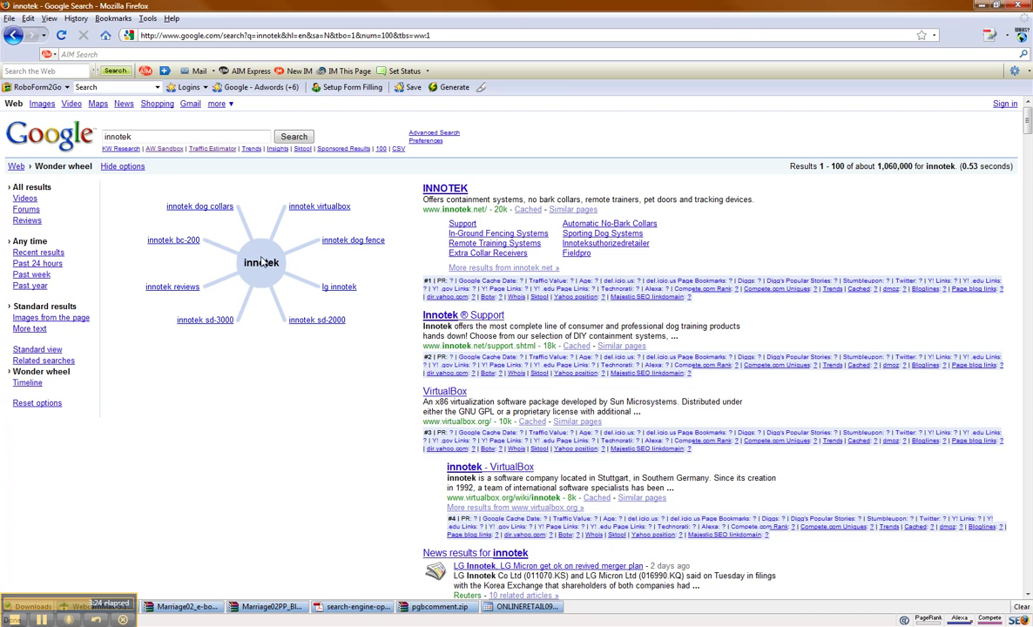
Step: Dismiss the Flash menu, open the innotek Traffic Estimator link in a new tab, and switch to it
{"action": "right_click", "coordinate": [327, 209]}
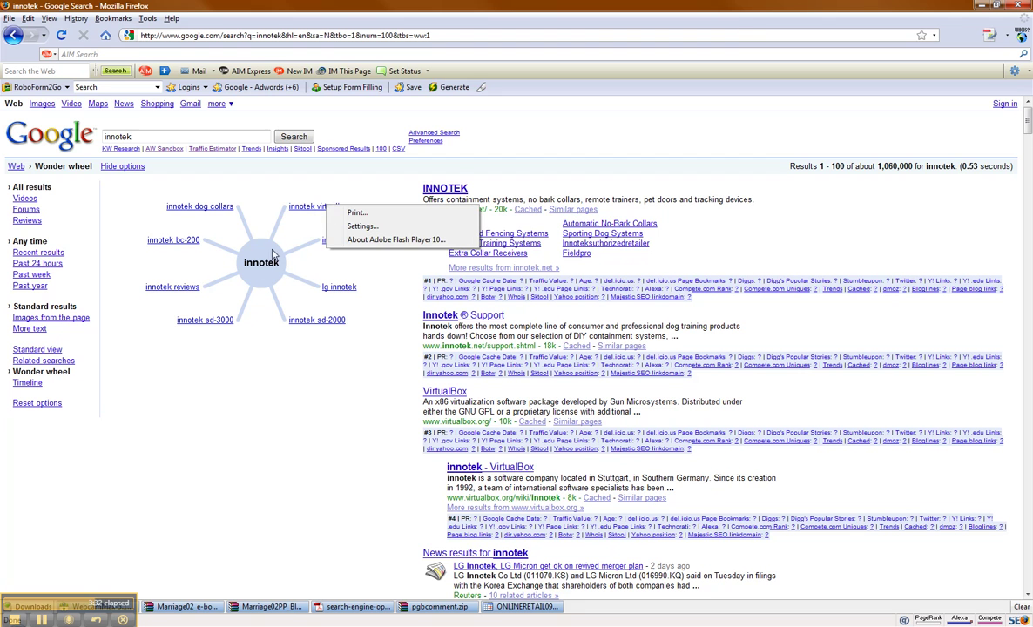
{"action": "left_click", "coordinate": [309, 216]}
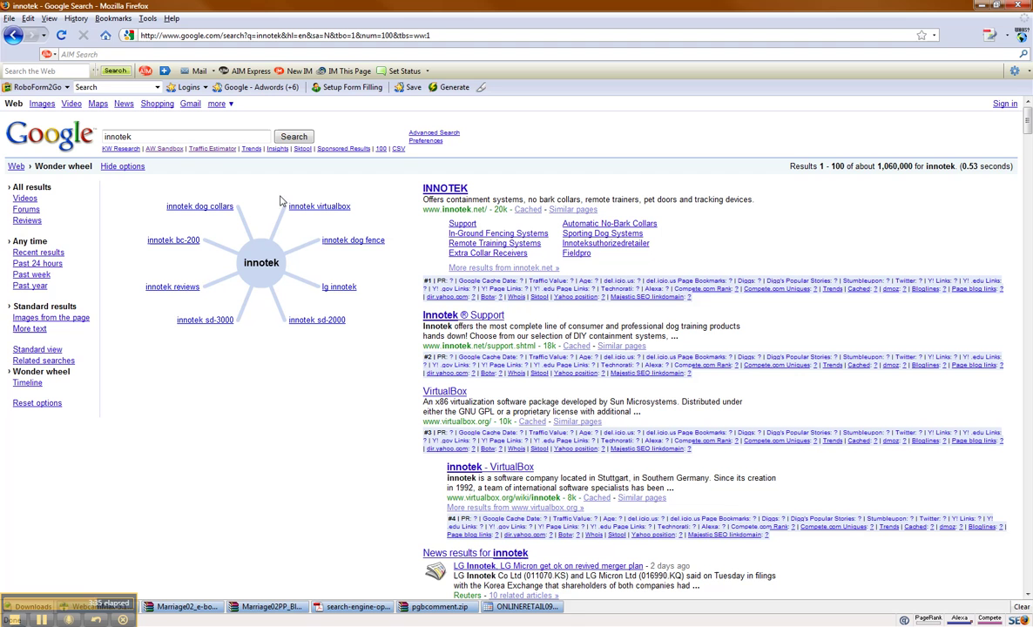
{"action": "right_click", "coordinate": [212, 152]}
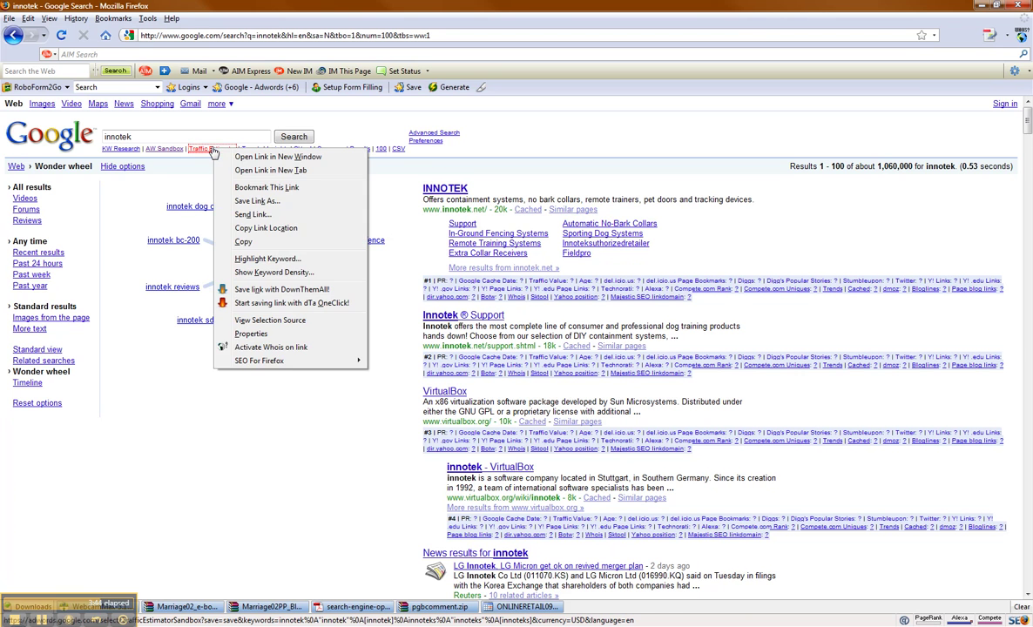
{"action": "left_click", "coordinate": [228, 165]}
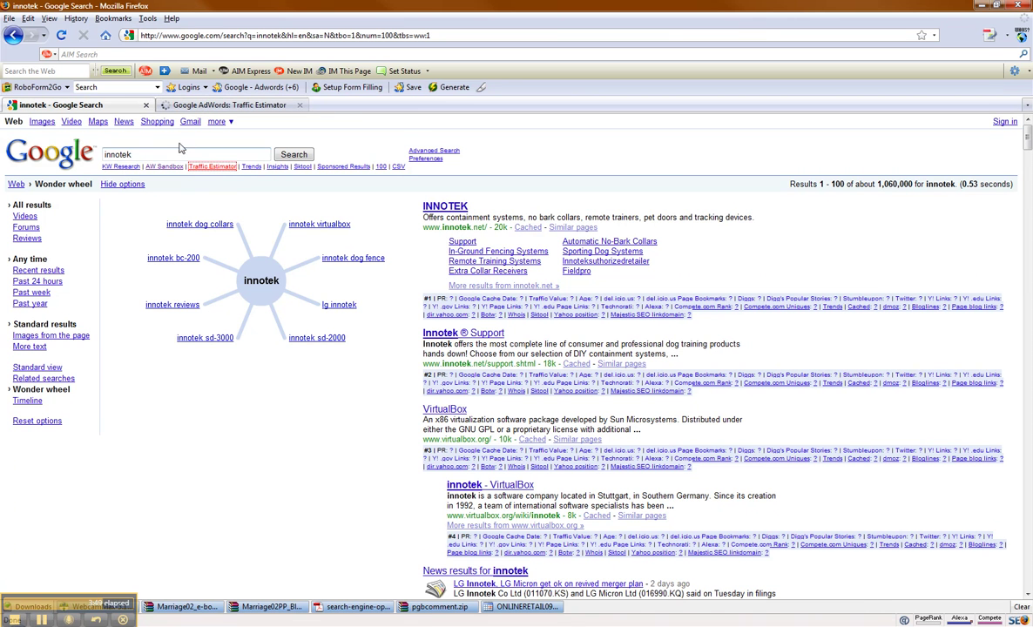
{"action": "left_click", "coordinate": [228, 104]}
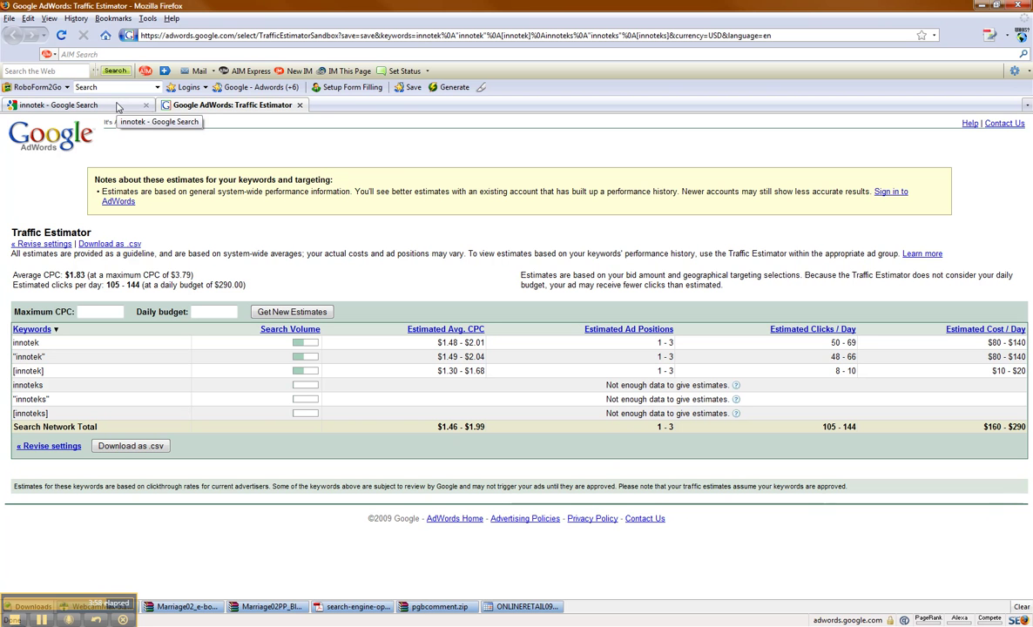
Step: Close the innotek Traffic Estimator tab after reviewing its estimates
{"action": "left_click", "coordinate": [294, 105]}
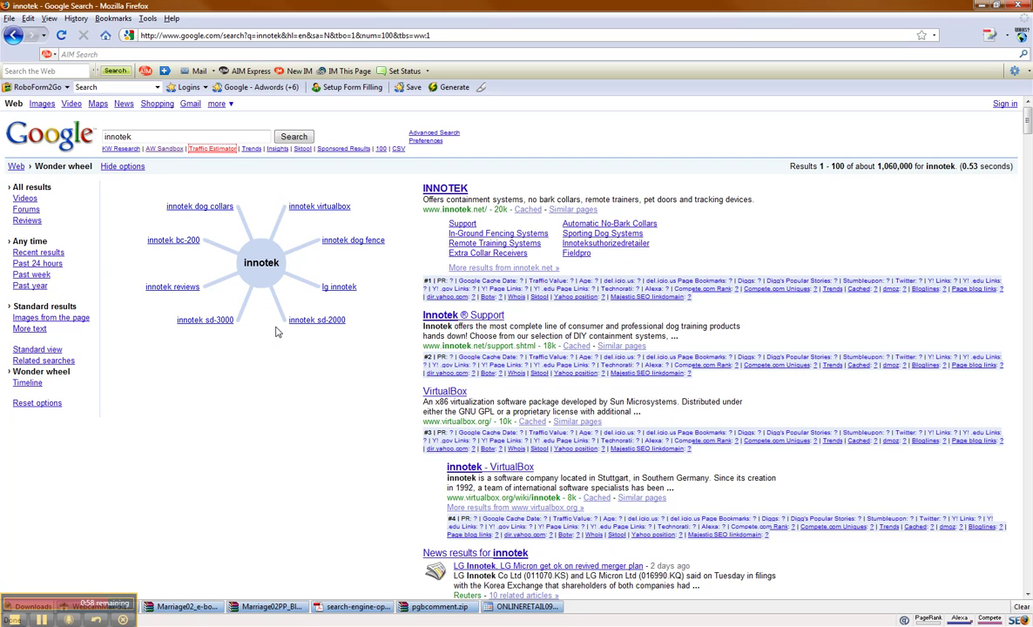